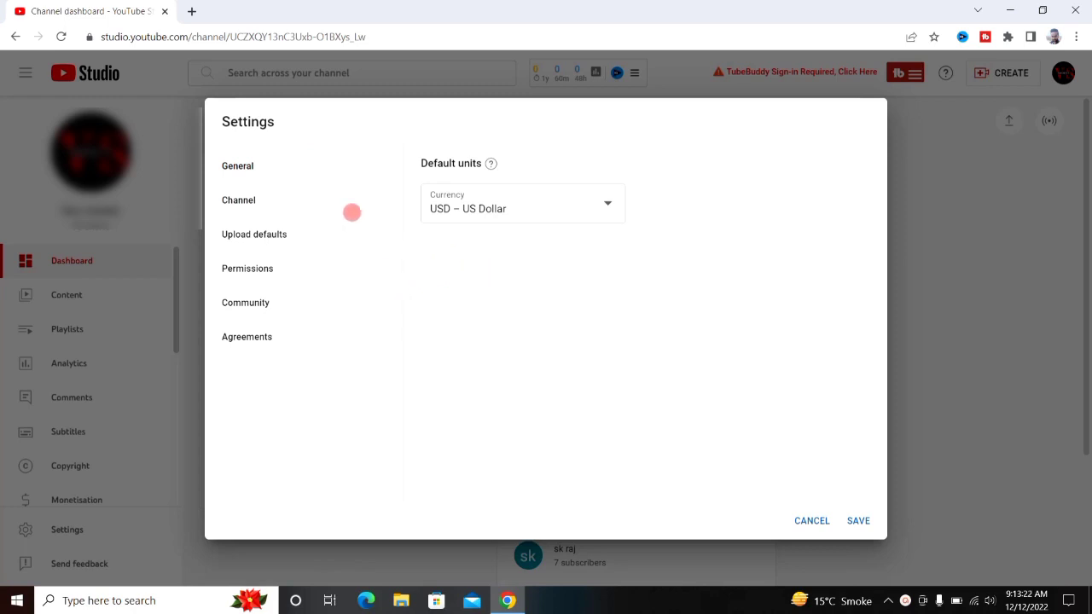
- Add the channel keywords shorts, ytshorts and youtubeshorts to the channel's basic info
click(249, 204)
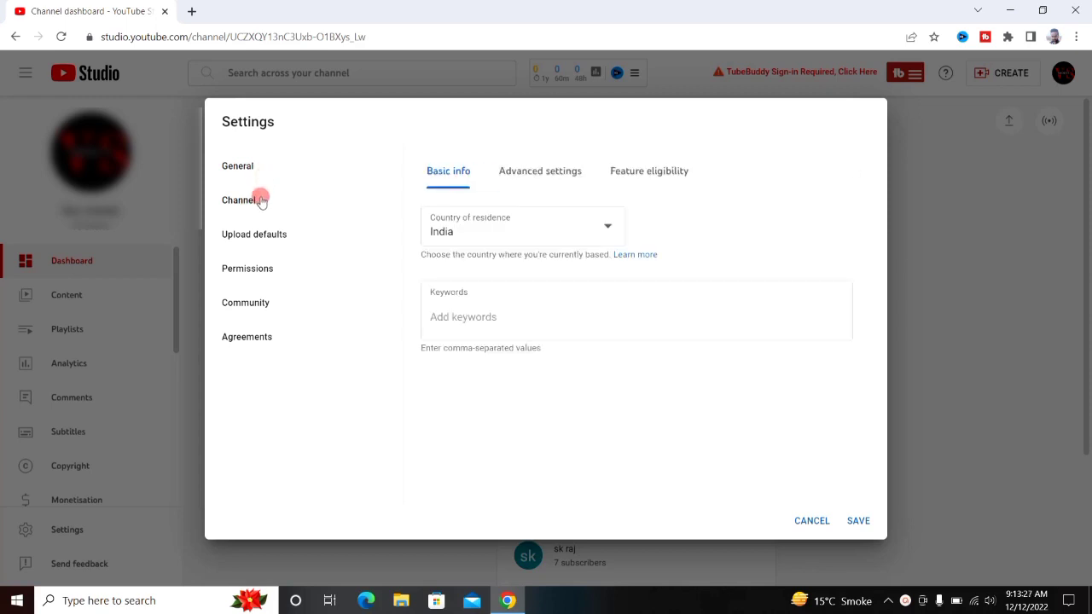
click(462, 316)
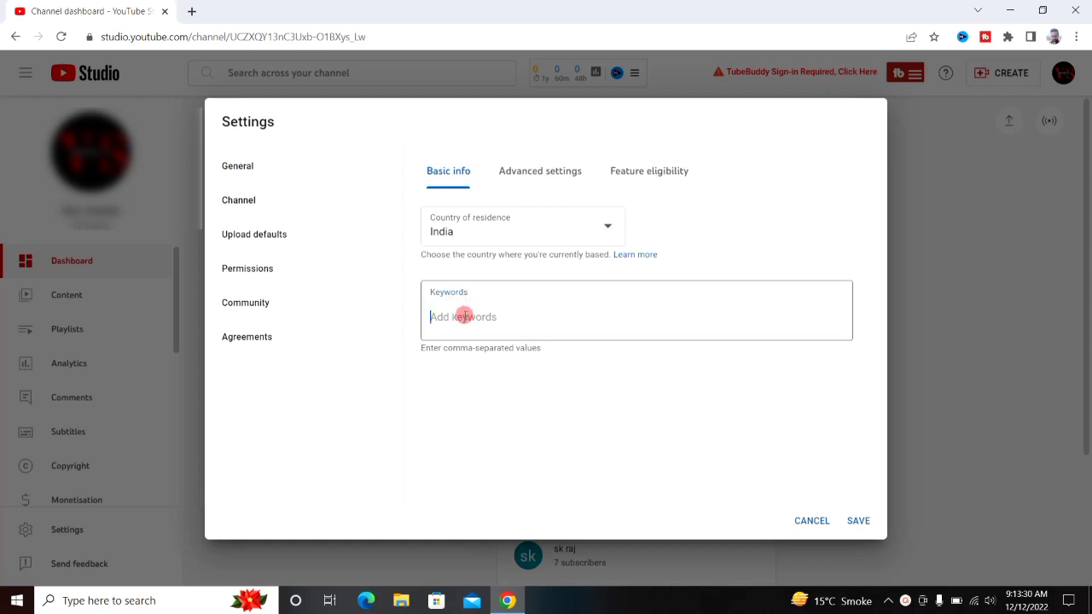
text(#sh)
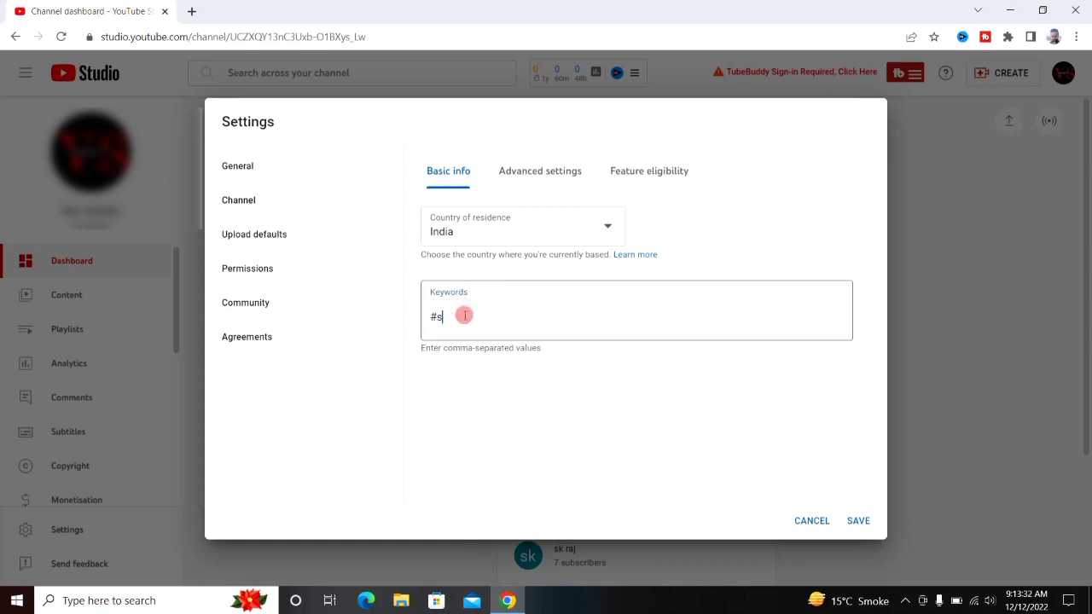
key(BackSpace)
key(BackSpace)
key(BackSpace)
text(shorts)
key(Return)
text(ytshort)
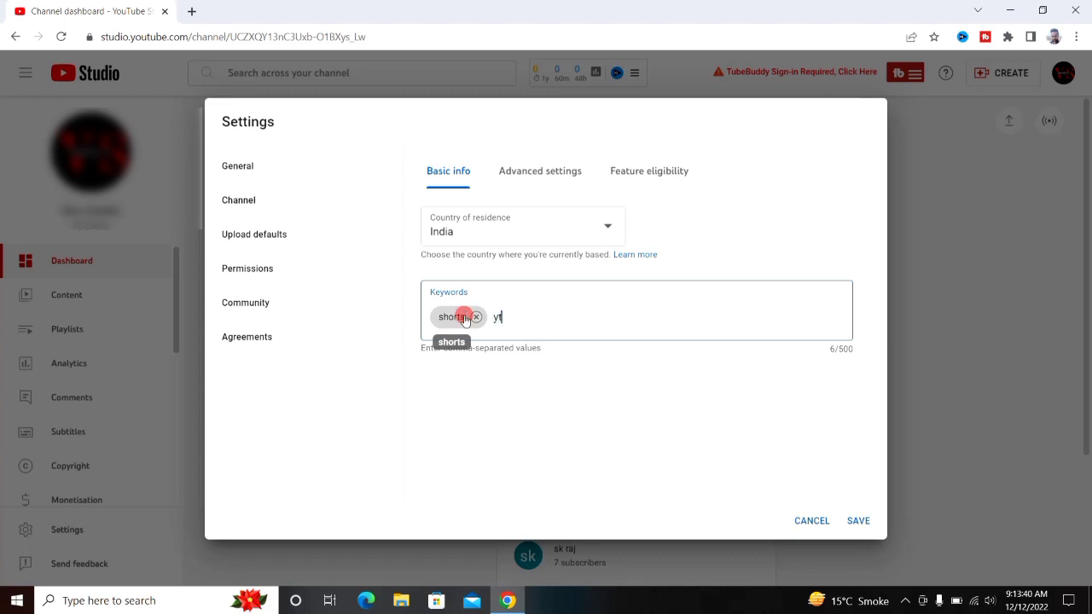
text(s)
key(Return)
text(youtubeshorts)
key(Return)
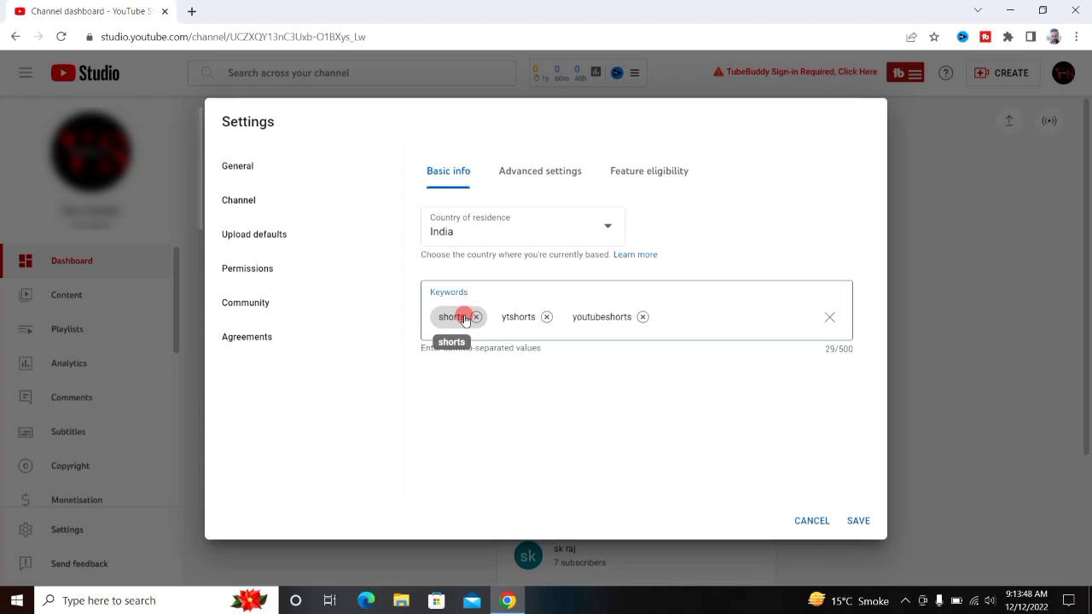
- Add two more channel keywords: shortsvideo and youtube short video
text(shortsvideo)
key(Return)
text(you)
text(ube)
key(BackSpace)
key(BackSpace)
key(BackSpace)
text(tube short video)
key(Return)
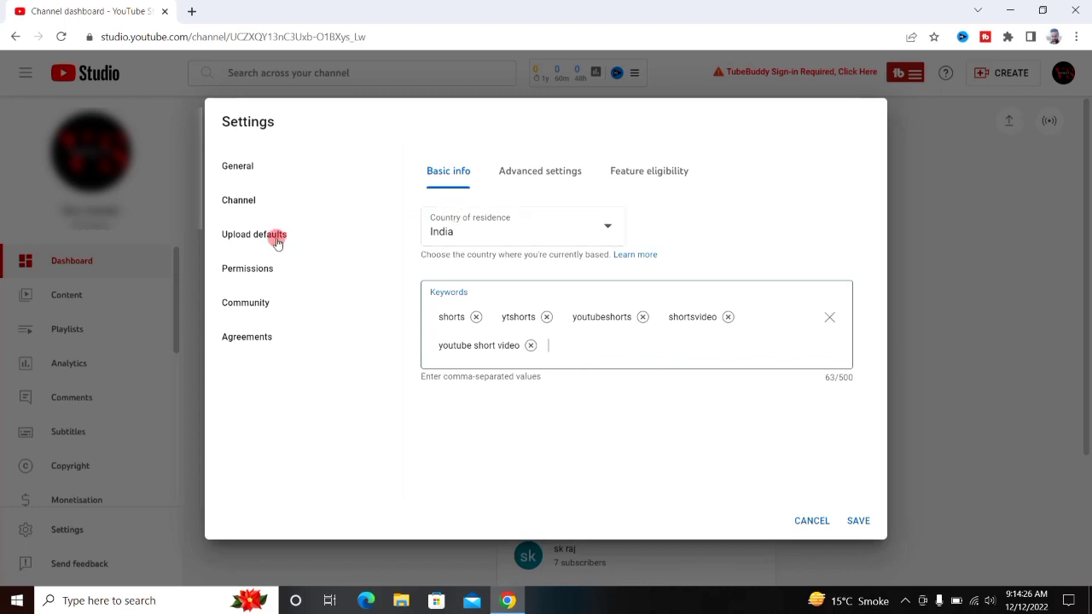
- Set the default upload title to #shorts
click(251, 243)
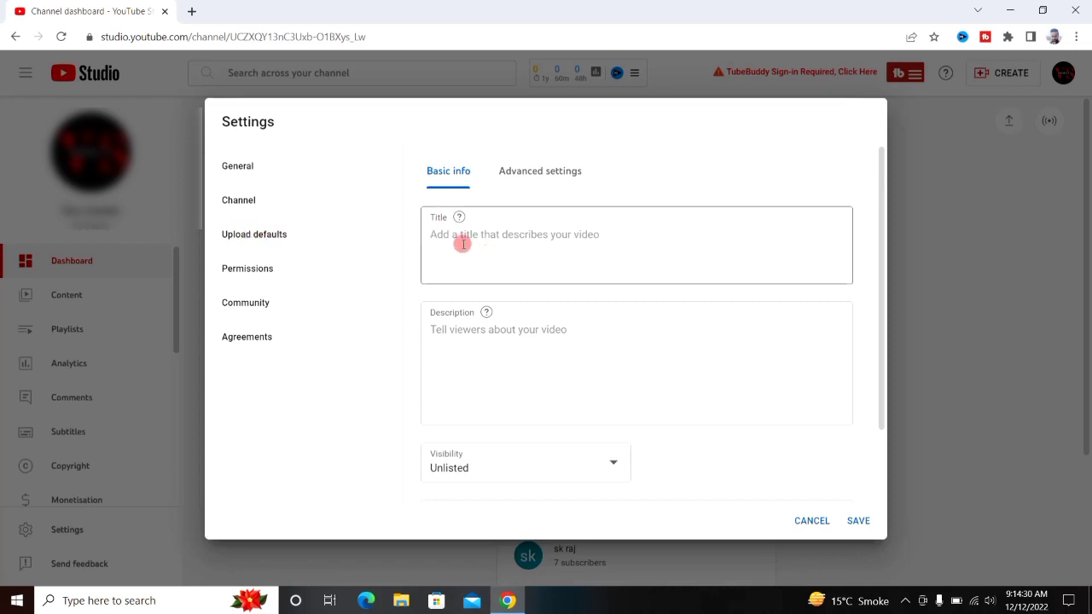
click(465, 234)
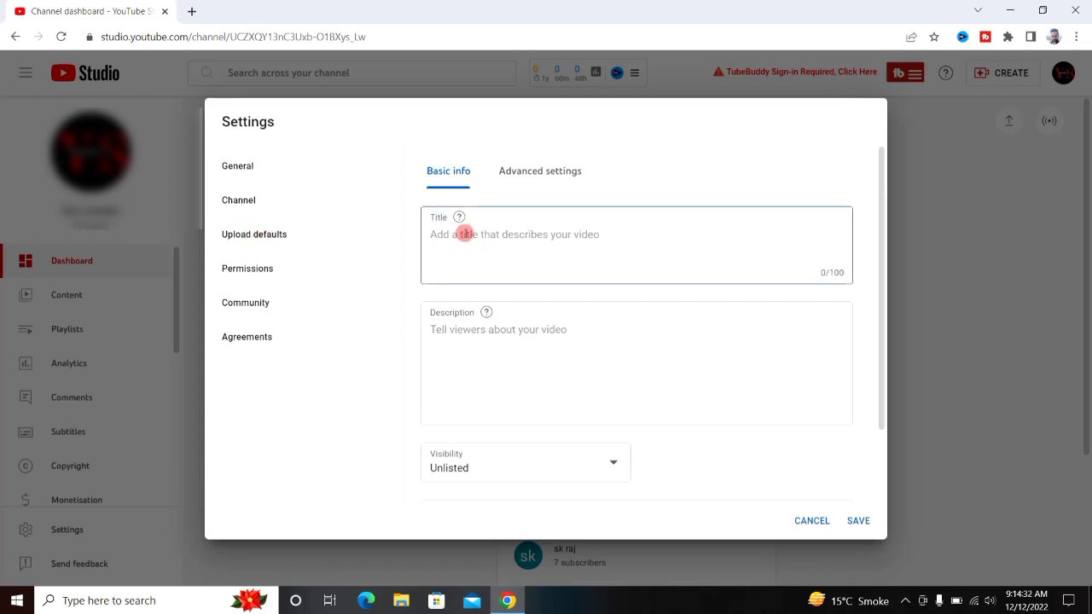
text(#shorts)
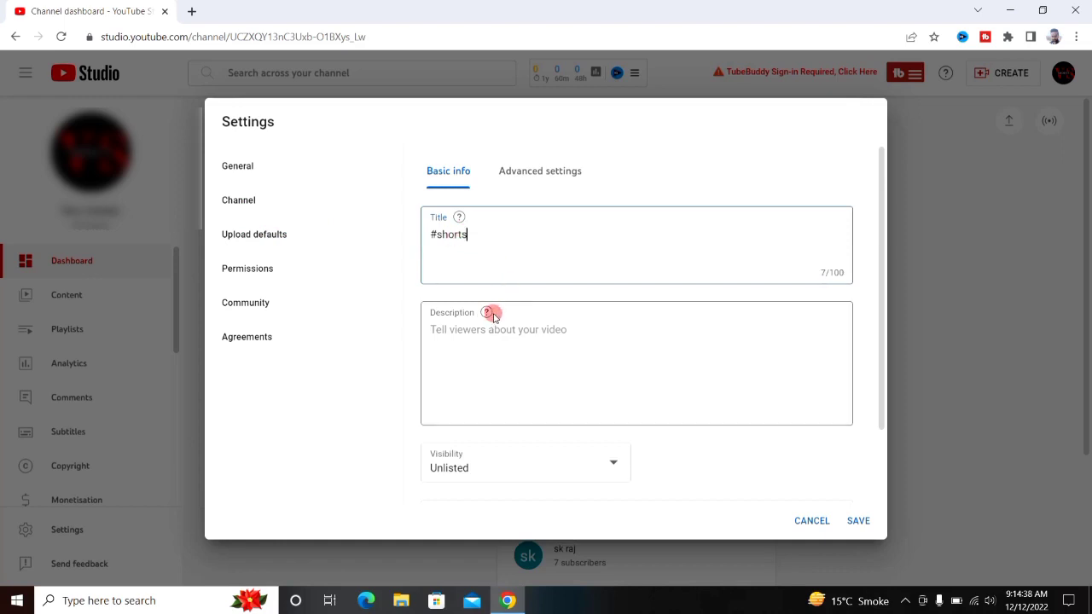
- Fill the default upload description with the hashtags #shorts, #ytshorts, #youtubeshorts and #shortsvideo on separate lines, leaving blank space above them
click(454, 351)
key(Return)
text(#)
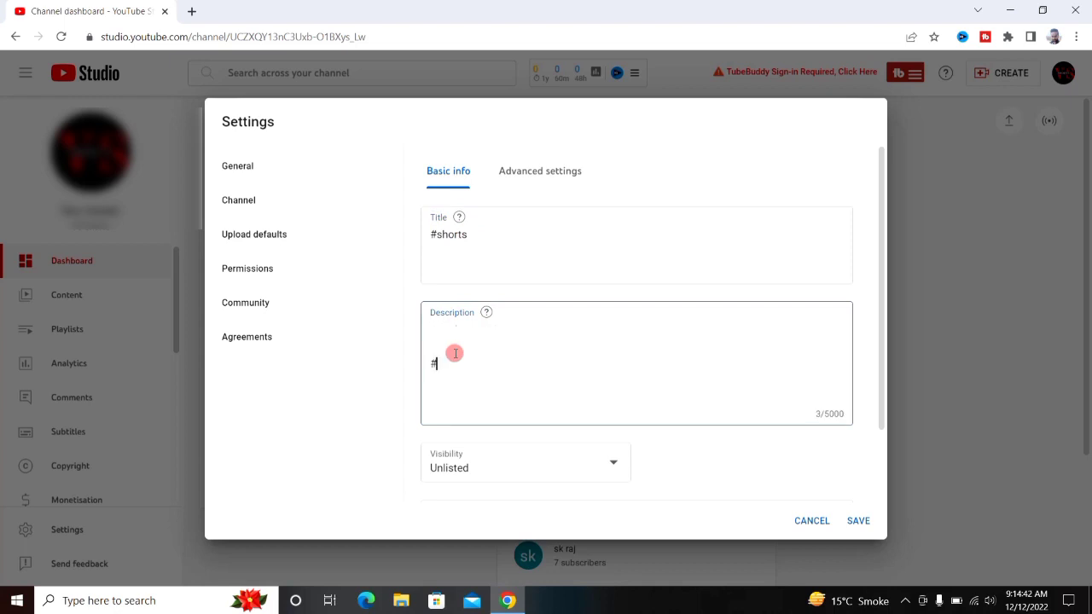
text(shorts )
text(#ytsho)
text(rts)
key(Return)
text(#y)
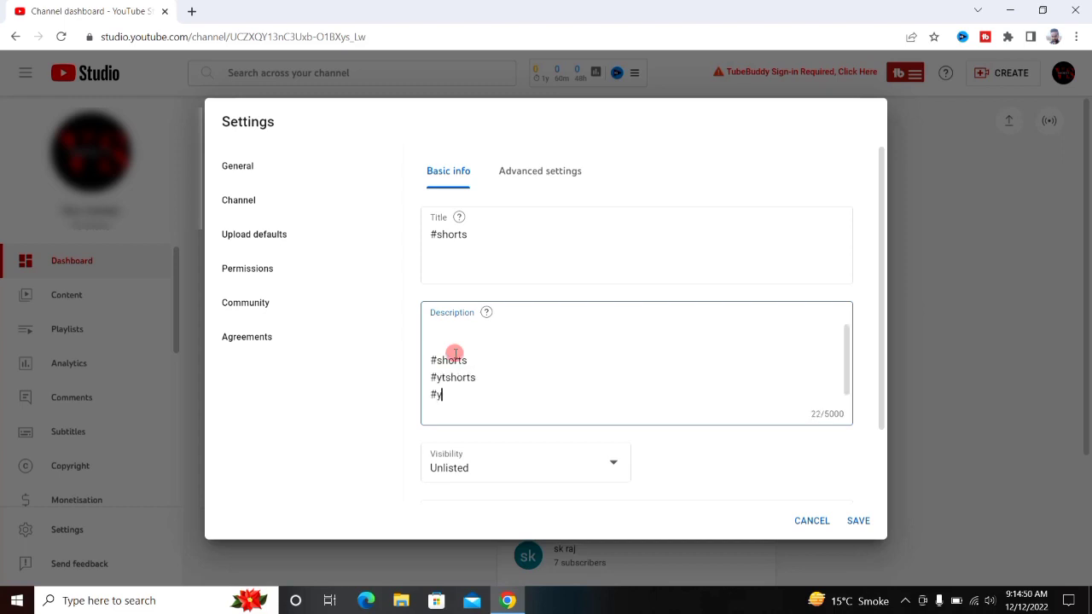
text(outubeshorts)
key(Return)
text(#shortsvideo)
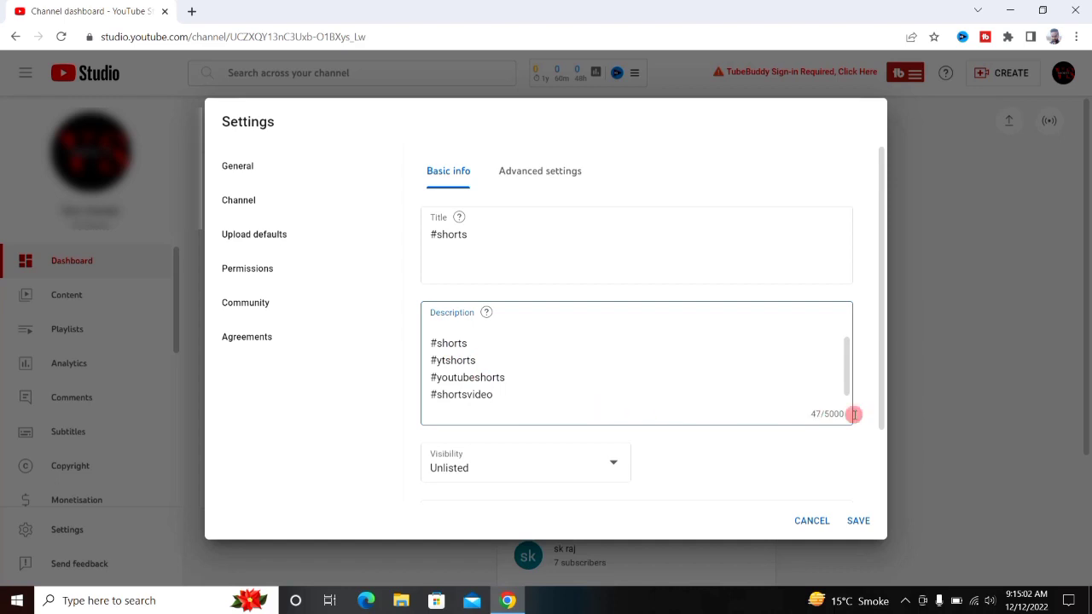
- Add the default upload tags shorts, ytshorts, youtubeshorts and shortsvideo
drag(883, 418, 882, 506)
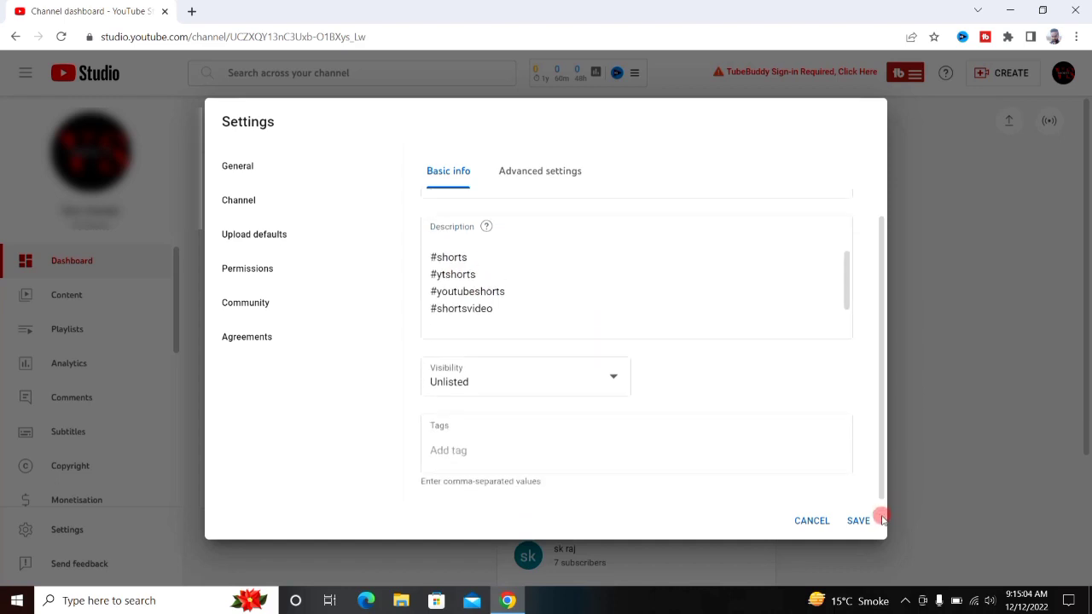
click(485, 453)
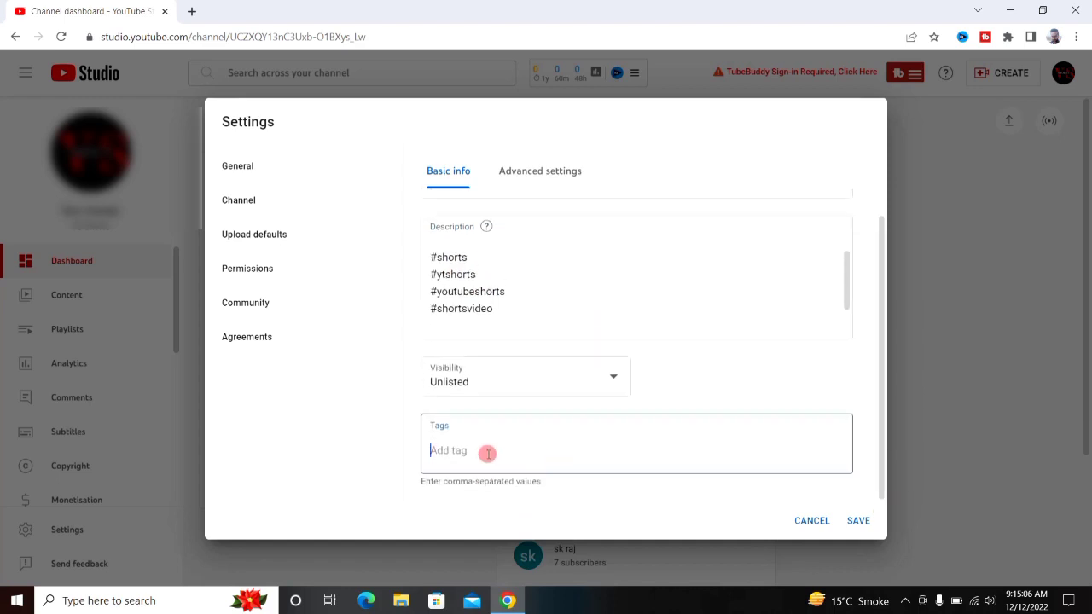
text(shorts)
text(,yts)
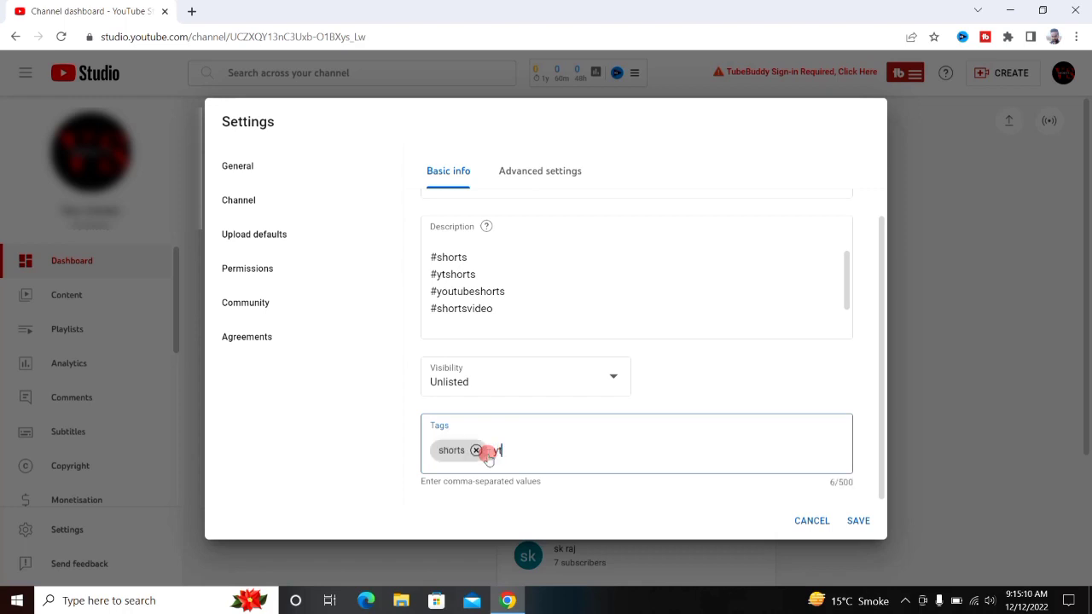
text(horts,youtubeshort)
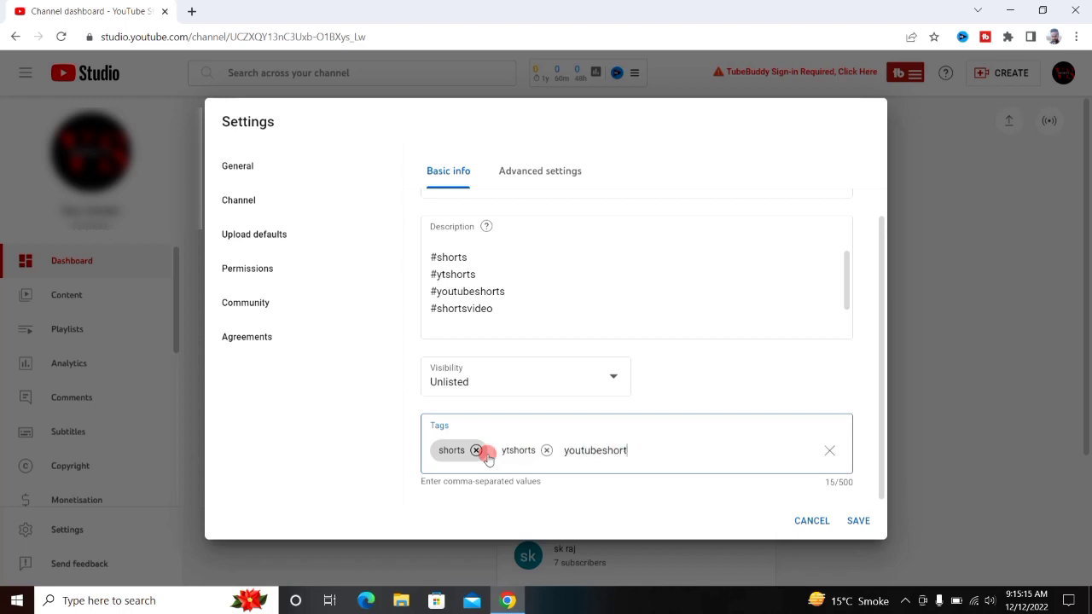
text(s,shortsvid)
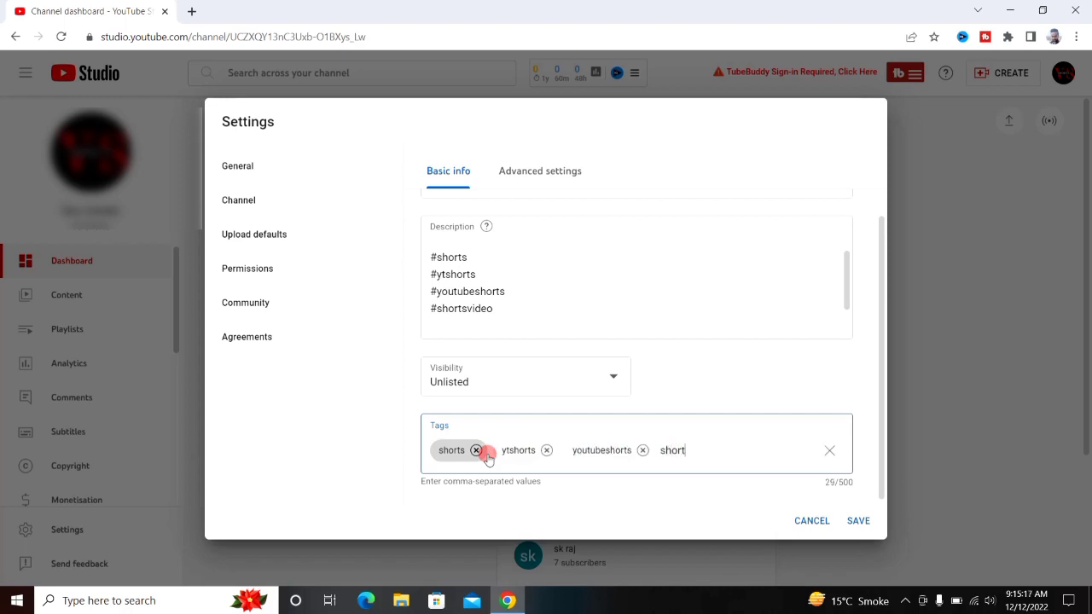
text(eo,)
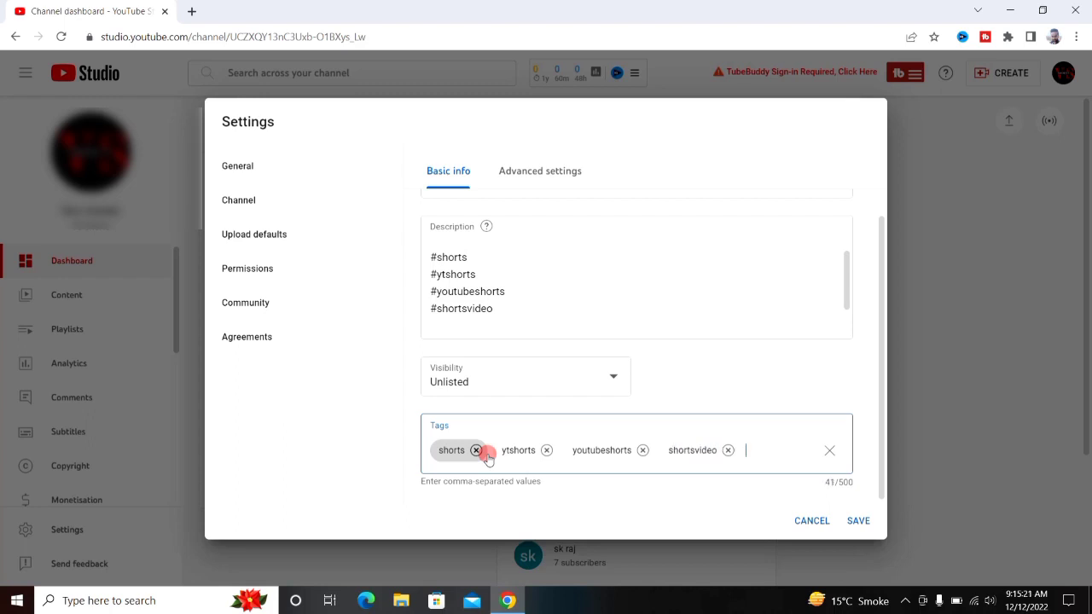